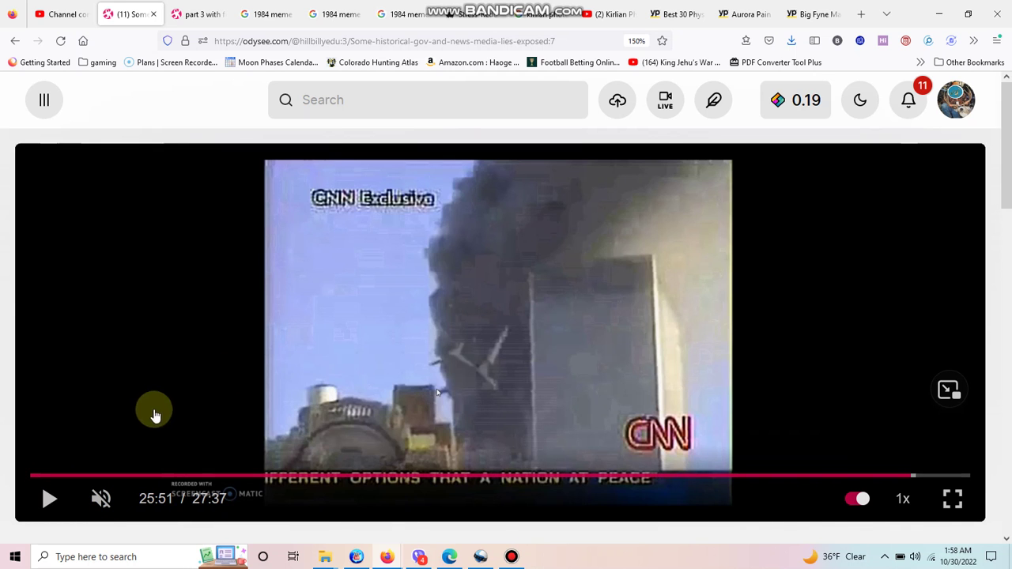
Rewind the 'Some historical gov and news media lies exposed' video to 0:08, showing the YouTube removal notice
click(35, 476)
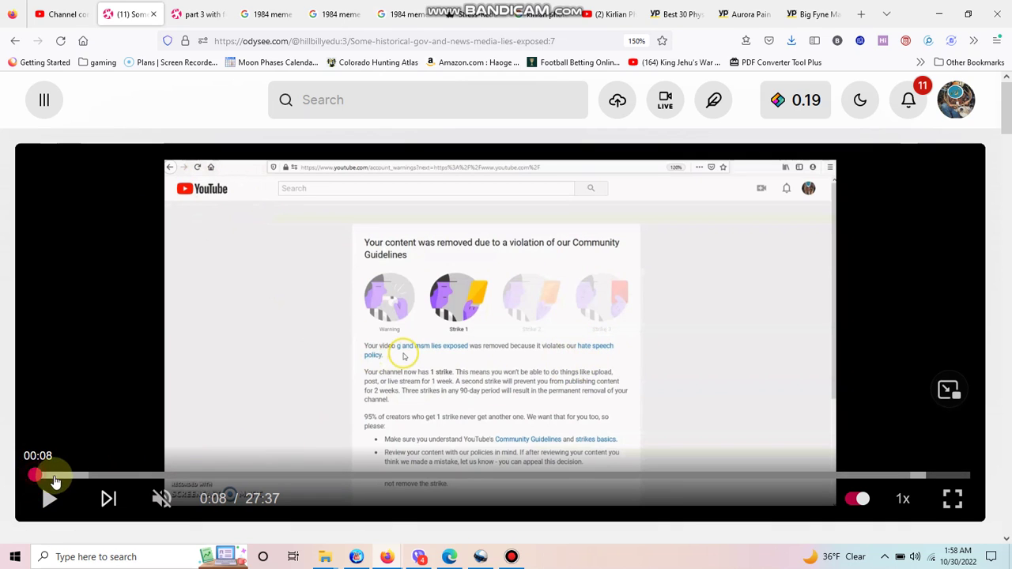
Skip the video ahead to 2:12, where the folder of Kennedy and 9/11 clips appears
drag(50, 479, 107, 481)
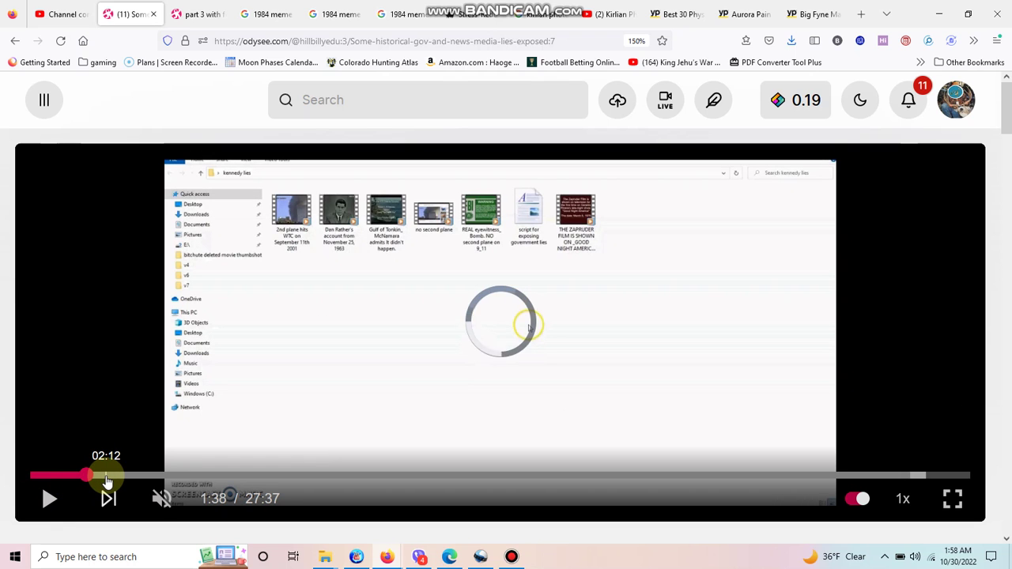
click(107, 481)
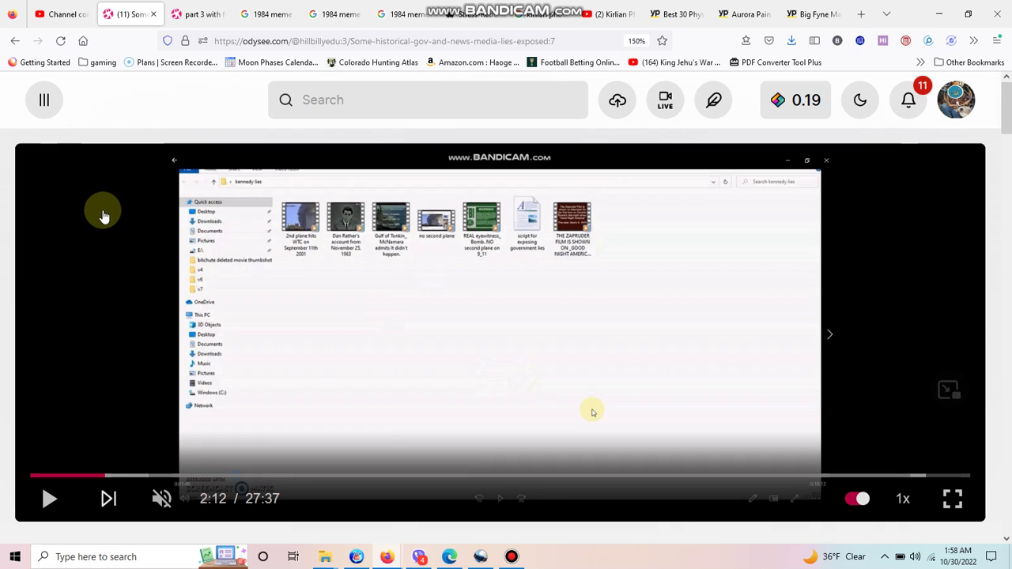
Return to the uploads list and close the mini player, showing feigned words series parts 5–3
click(15, 40)
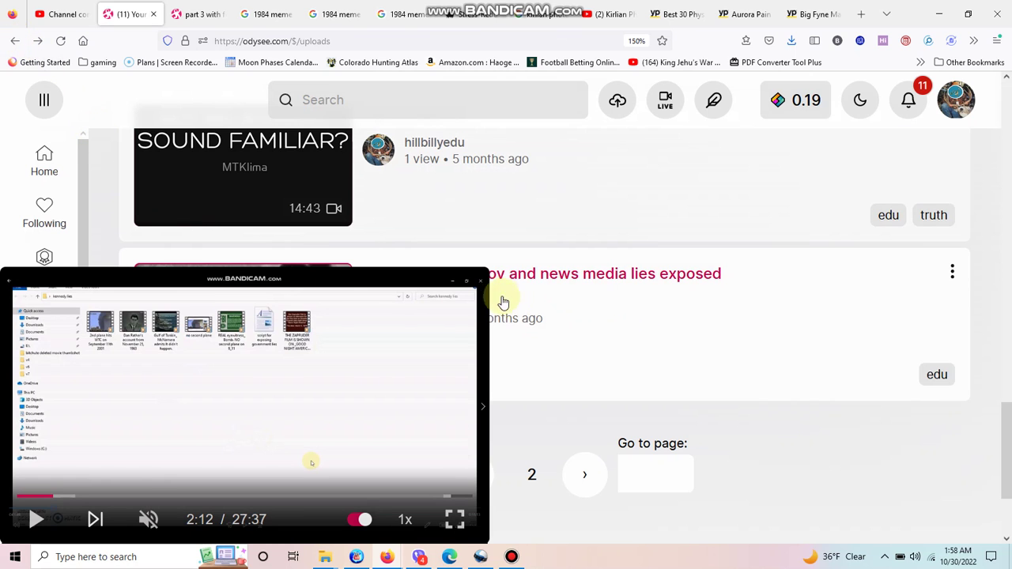
click(464, 294)
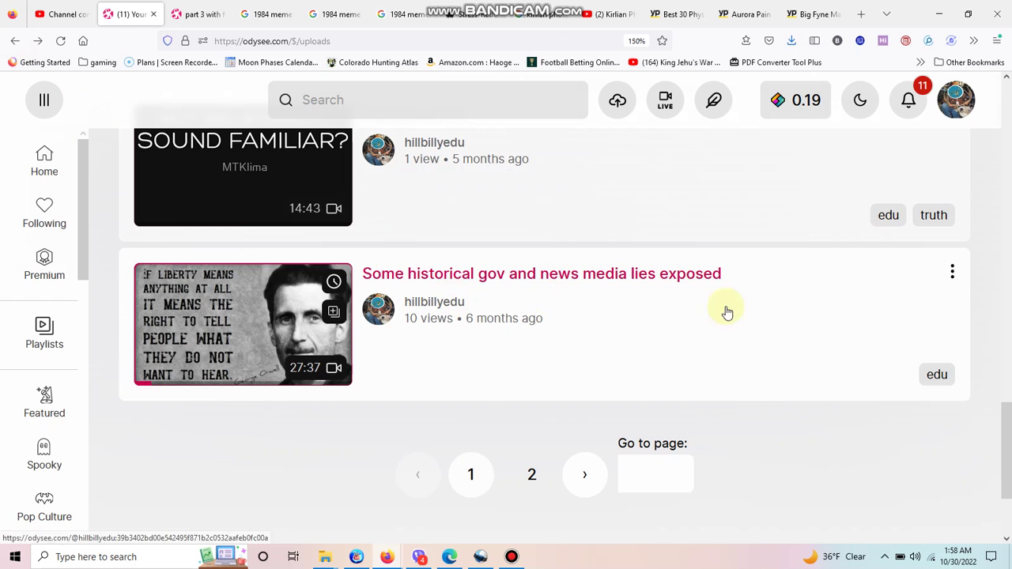
drag(1009, 447, 1009, 244)
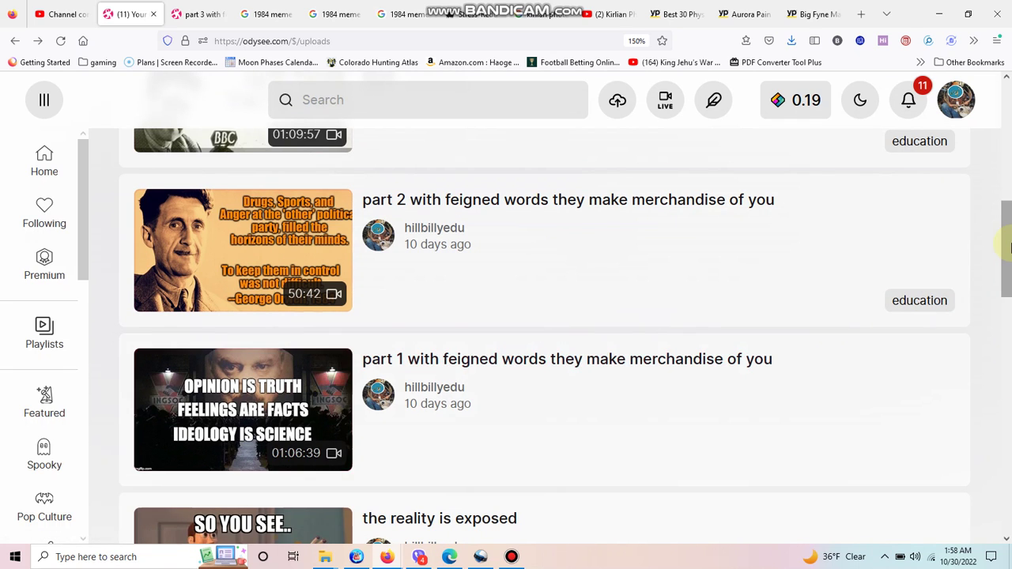
drag(1010, 248, 1010, 152)
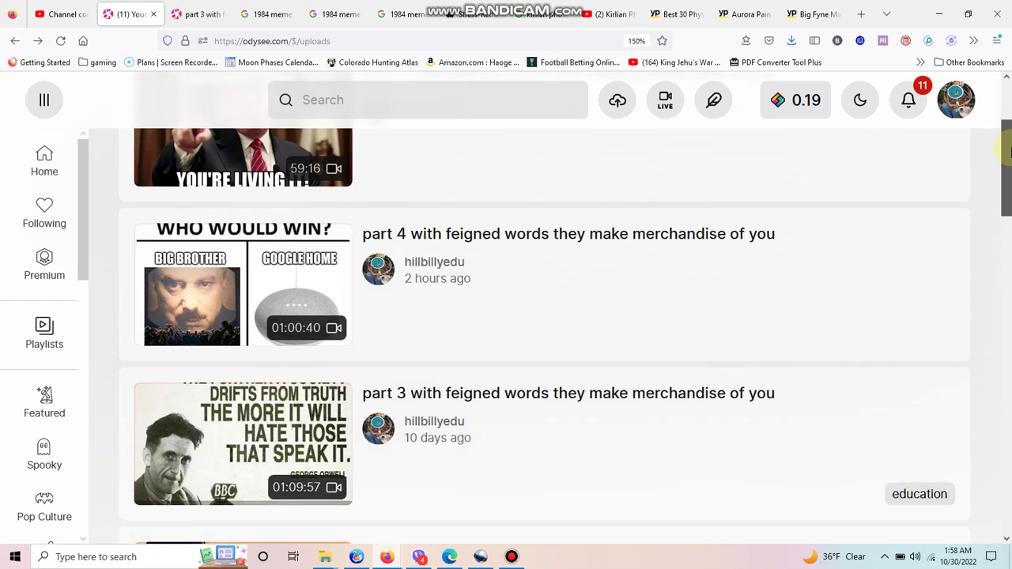
scroll(1010, 152, up, 1)
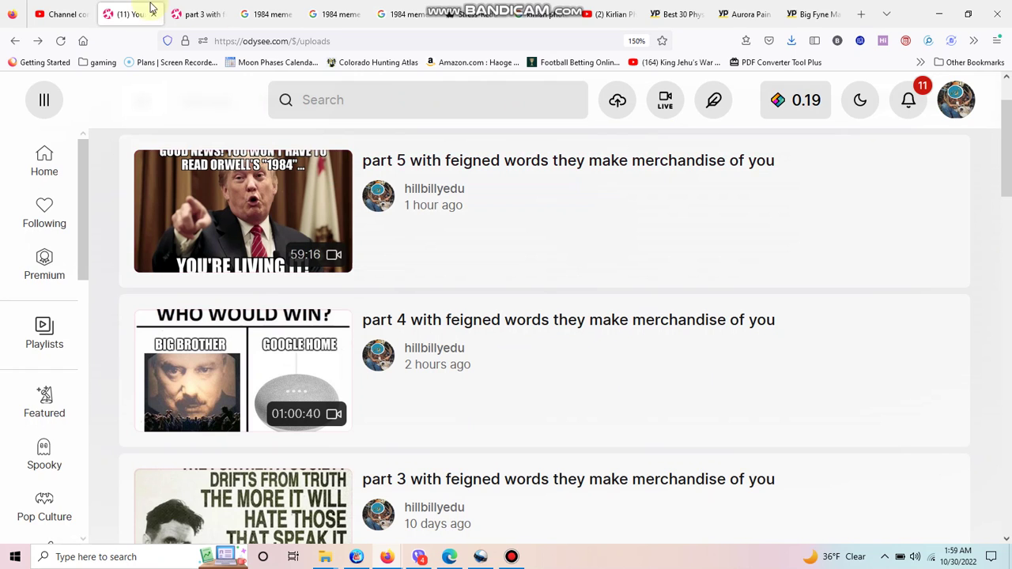
click(68, 14)
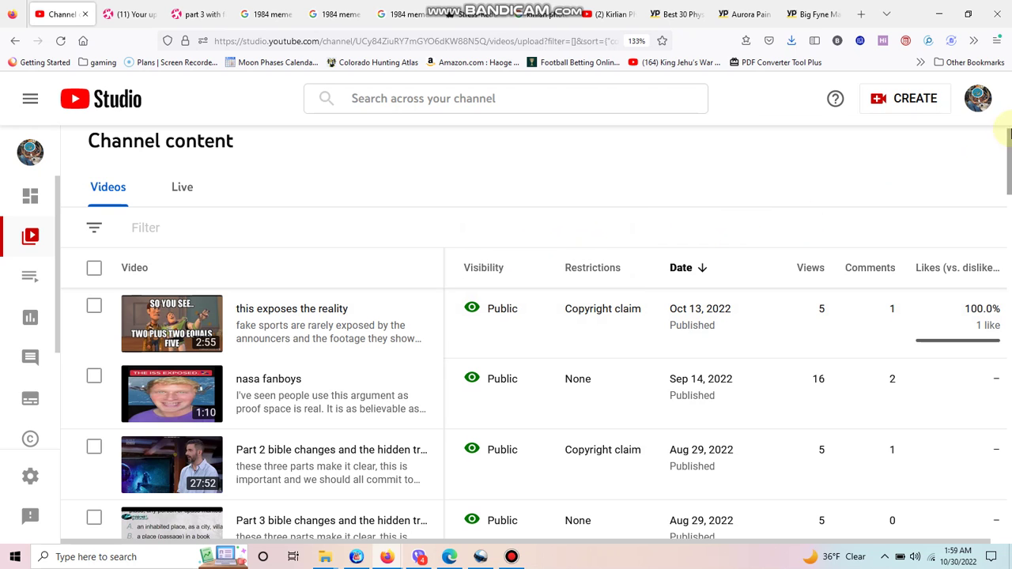
drag(1010, 154, 1010, 182)
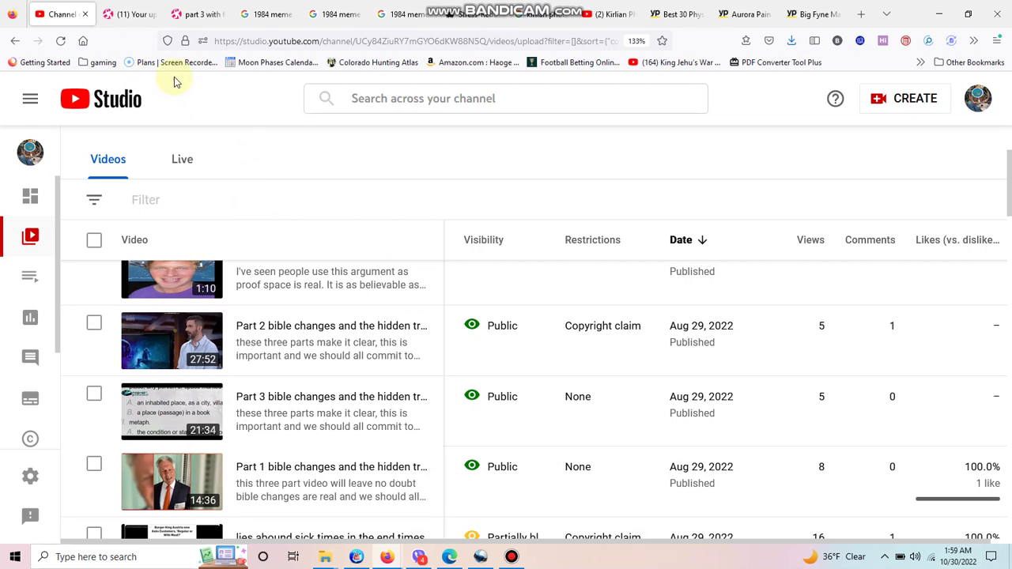
Return to the Odysee uploads page, scrolled to 'Some historical gov and news media lies exposed'
click(137, 16)
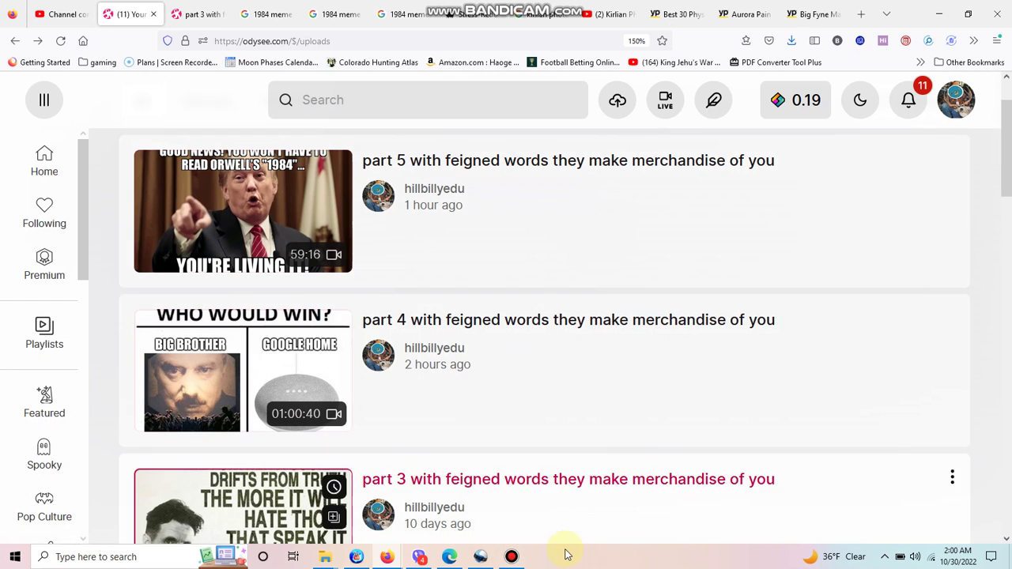
drag(1007, 190, 1009, 427)
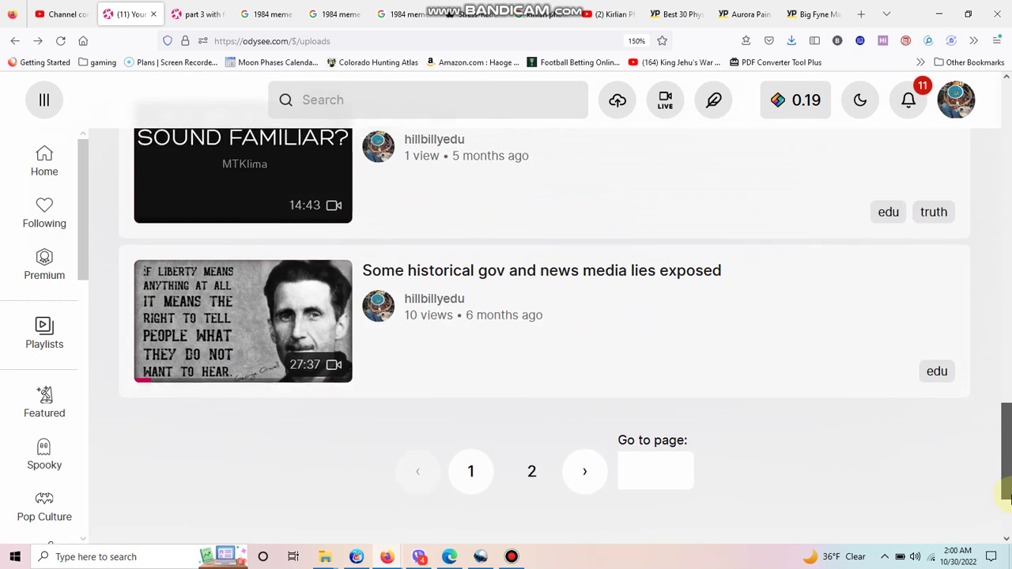